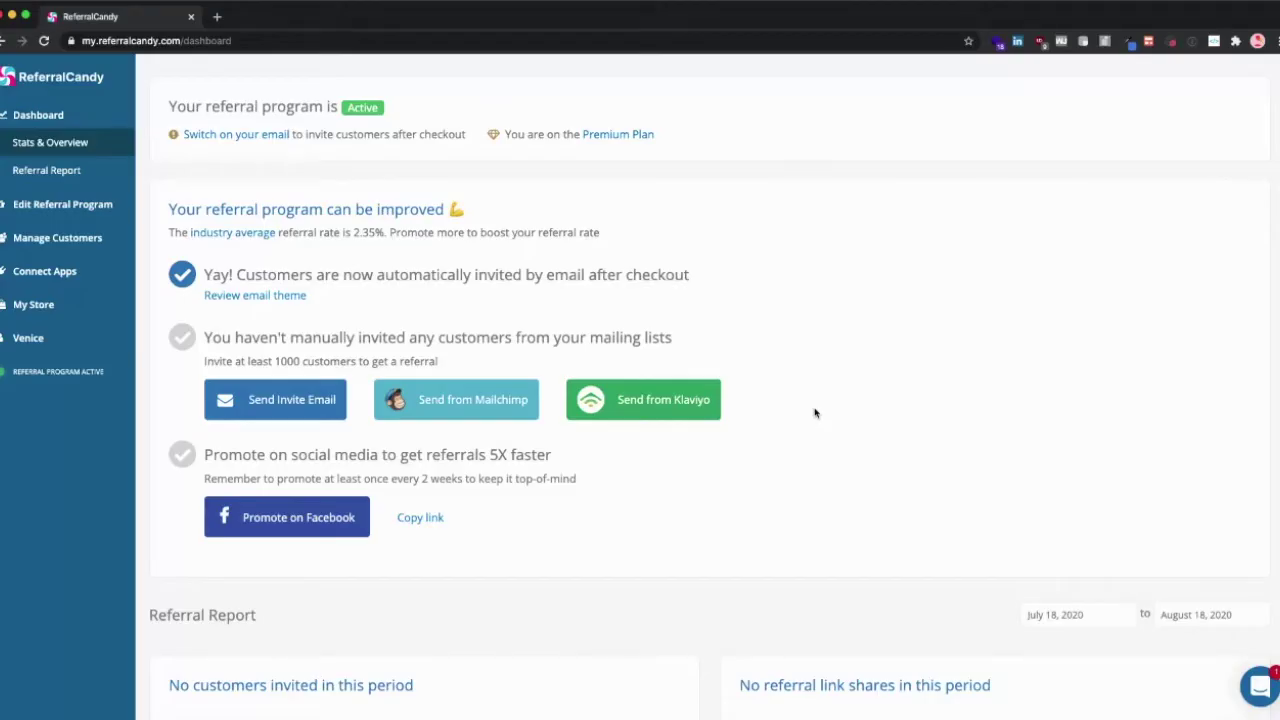
- Open ReferralCandy's Klaviyo integration and reach Klaviyo's API keys page with the unlabelled private key
click(49, 272)
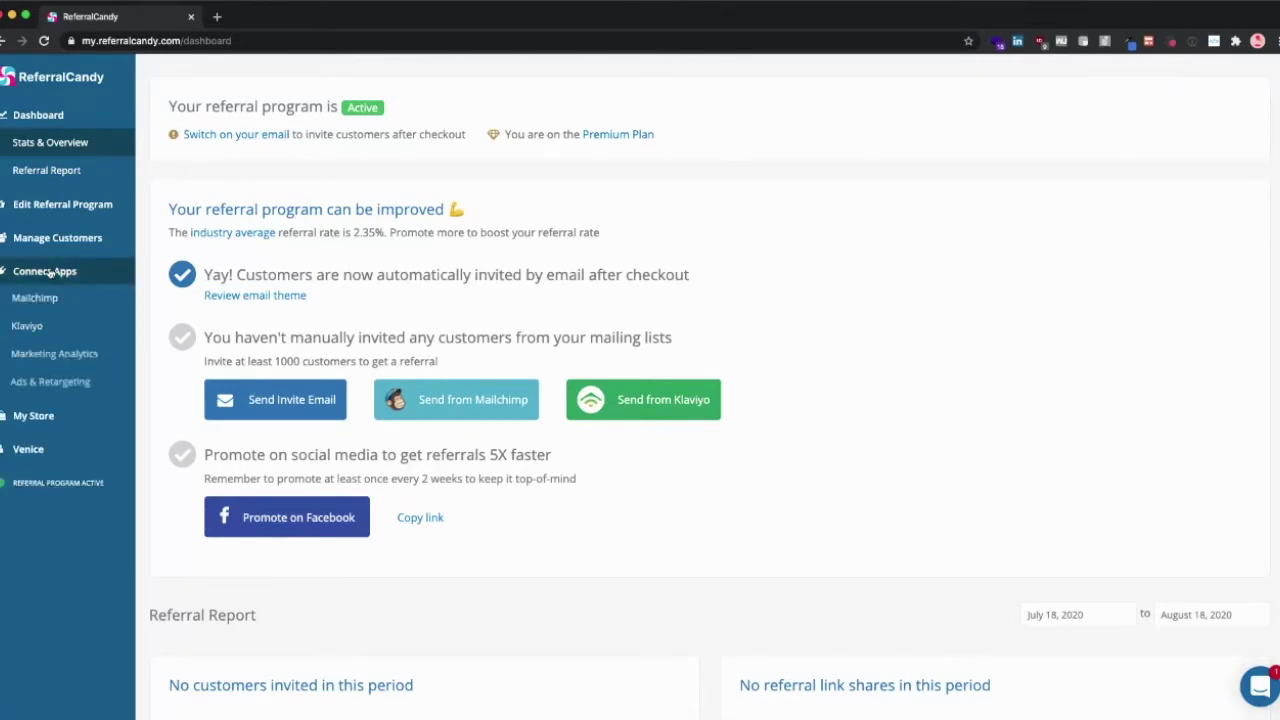
click(46, 327)
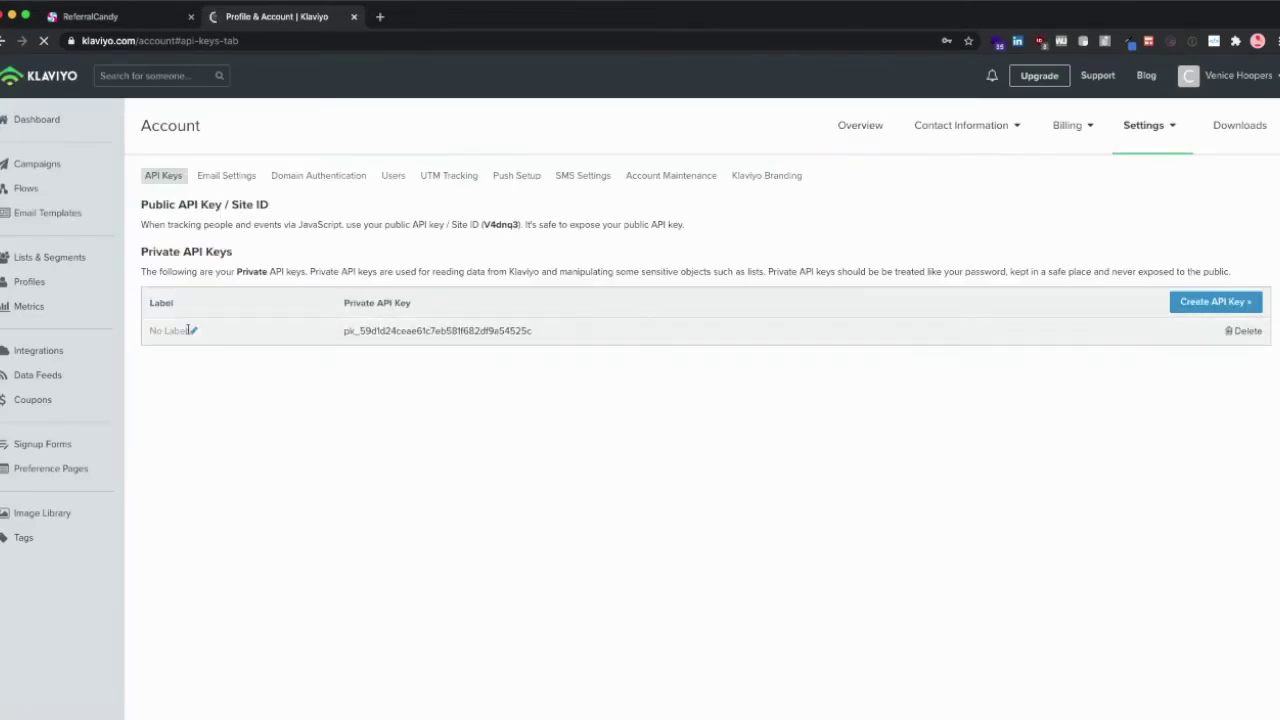
click(191, 330)
- Label the private API key 'ReferralCandy', save it, and copy the key string
click(510, 216)
text(ReferralCandy)
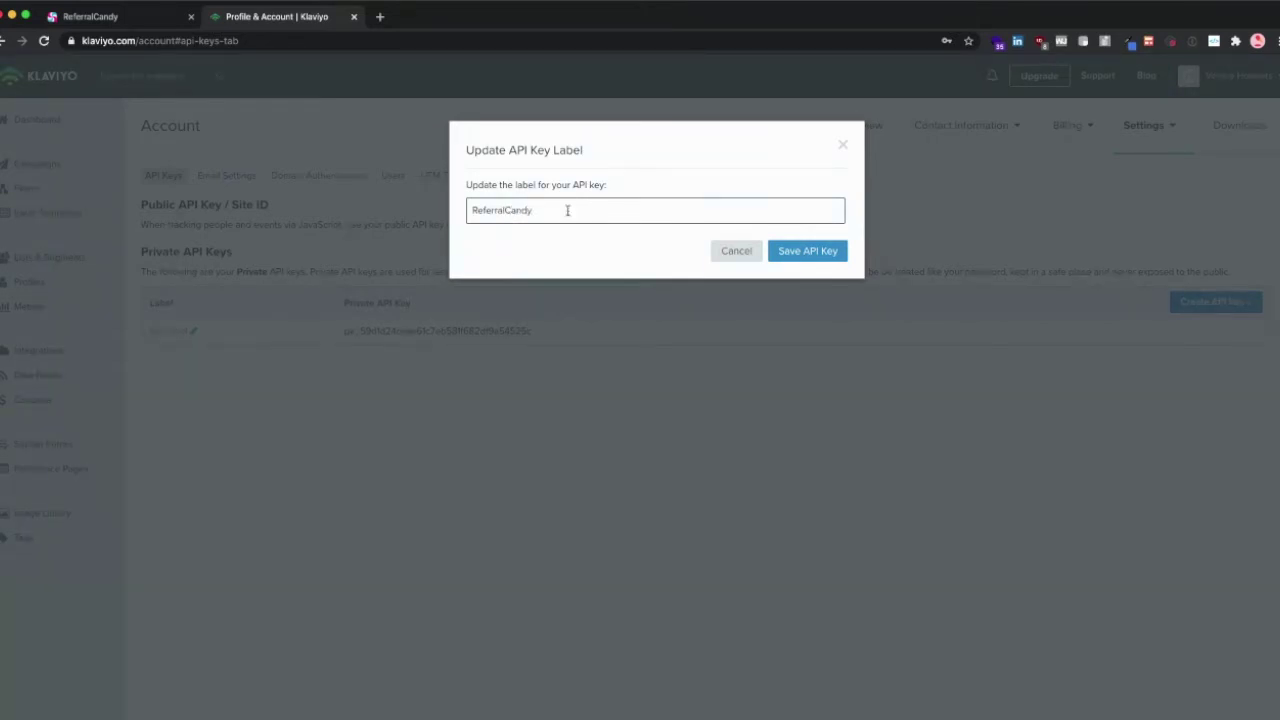
click(814, 250)
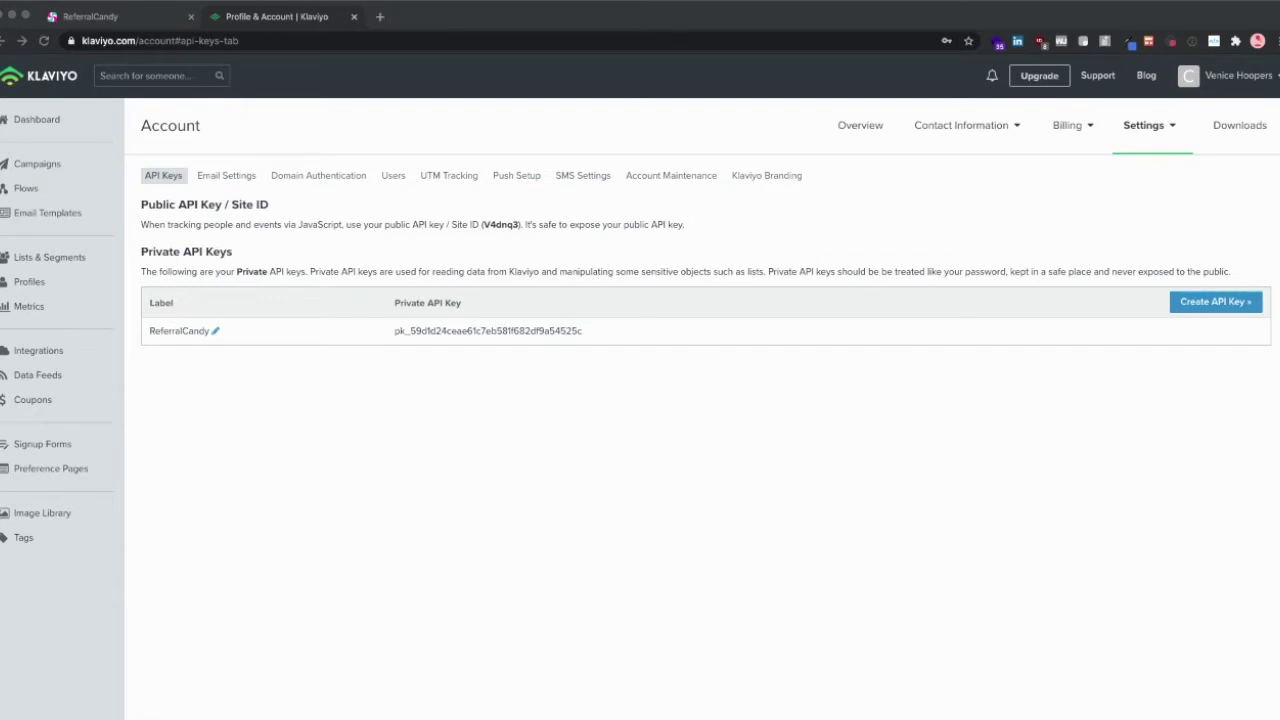
double_click(448, 331)
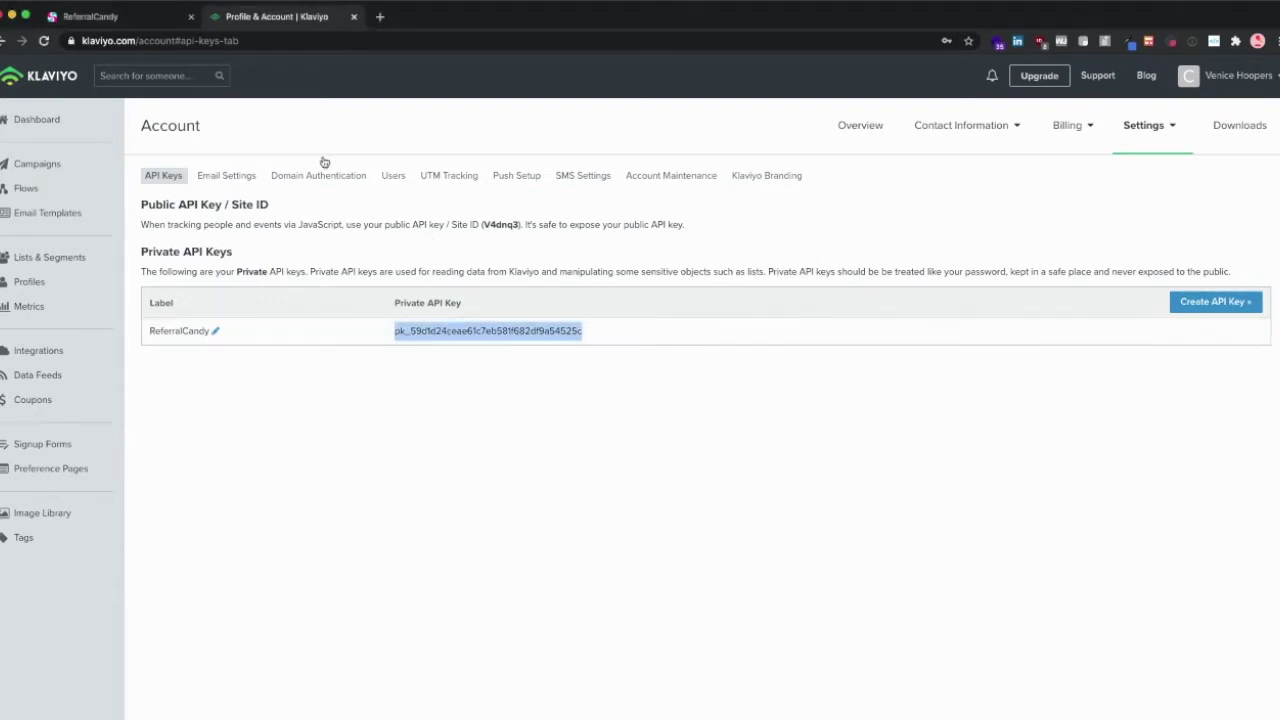
click(137, 18)
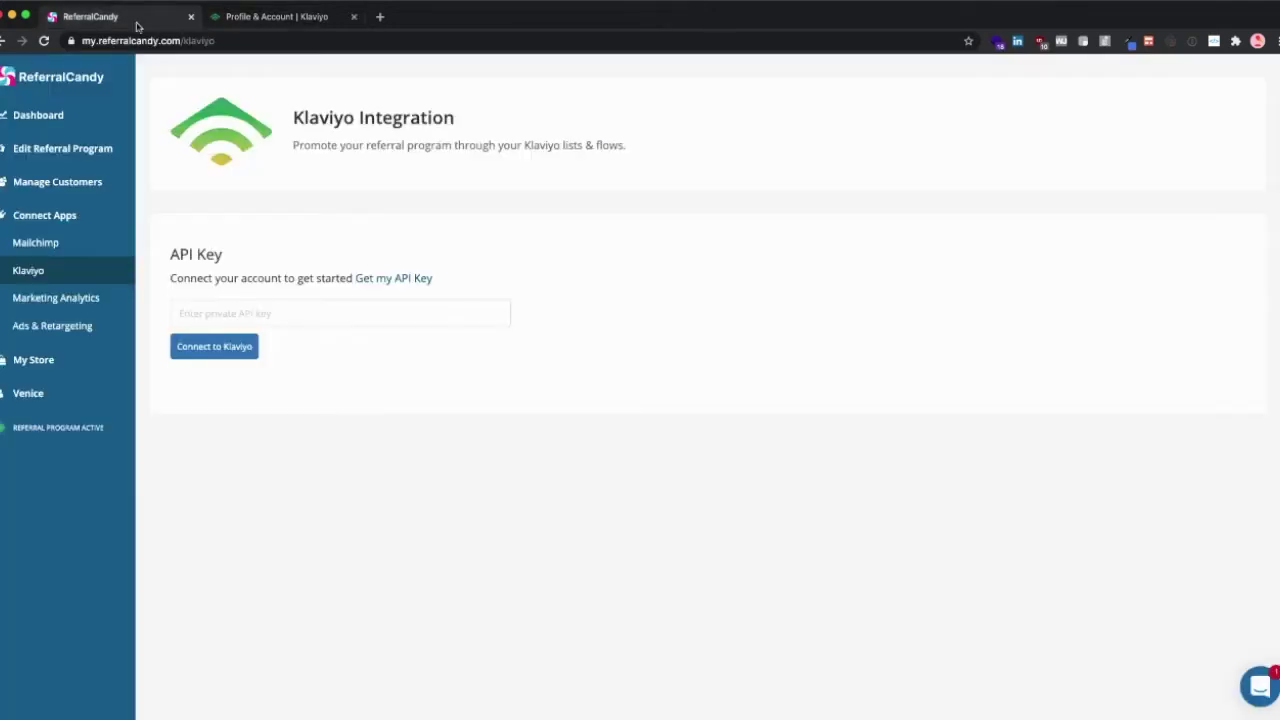
click(257, 300)
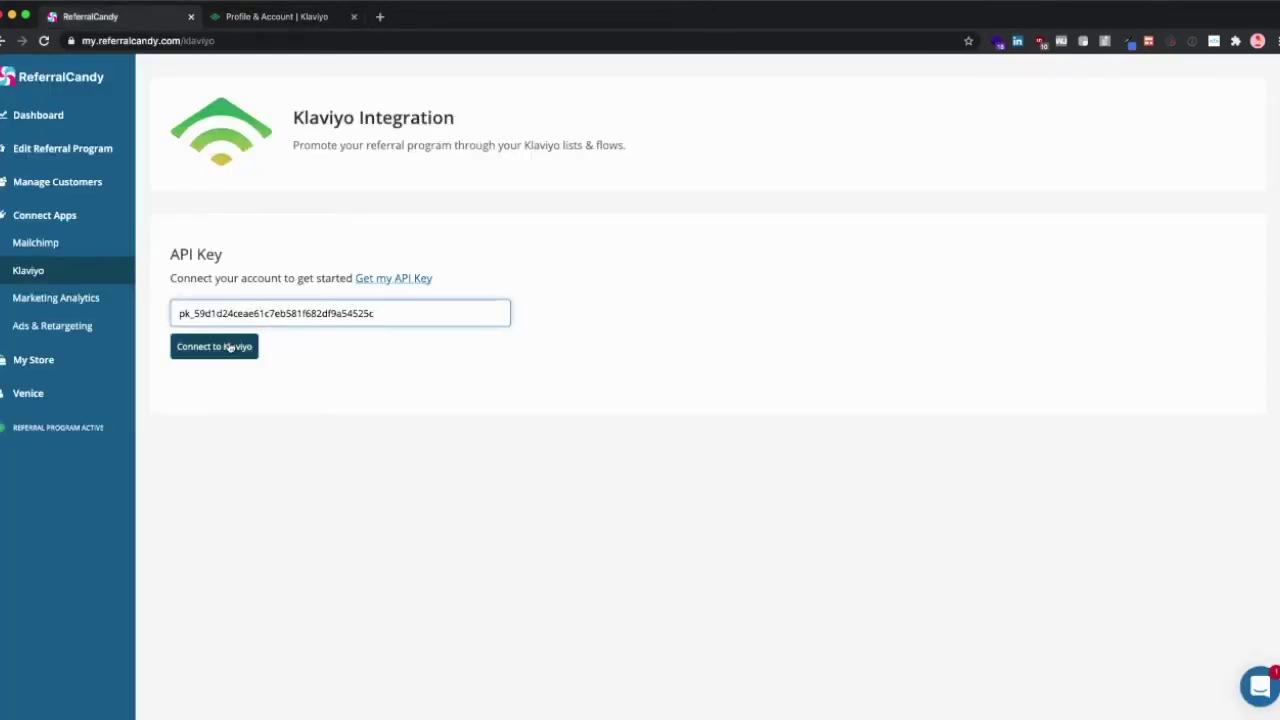
click(229, 347)
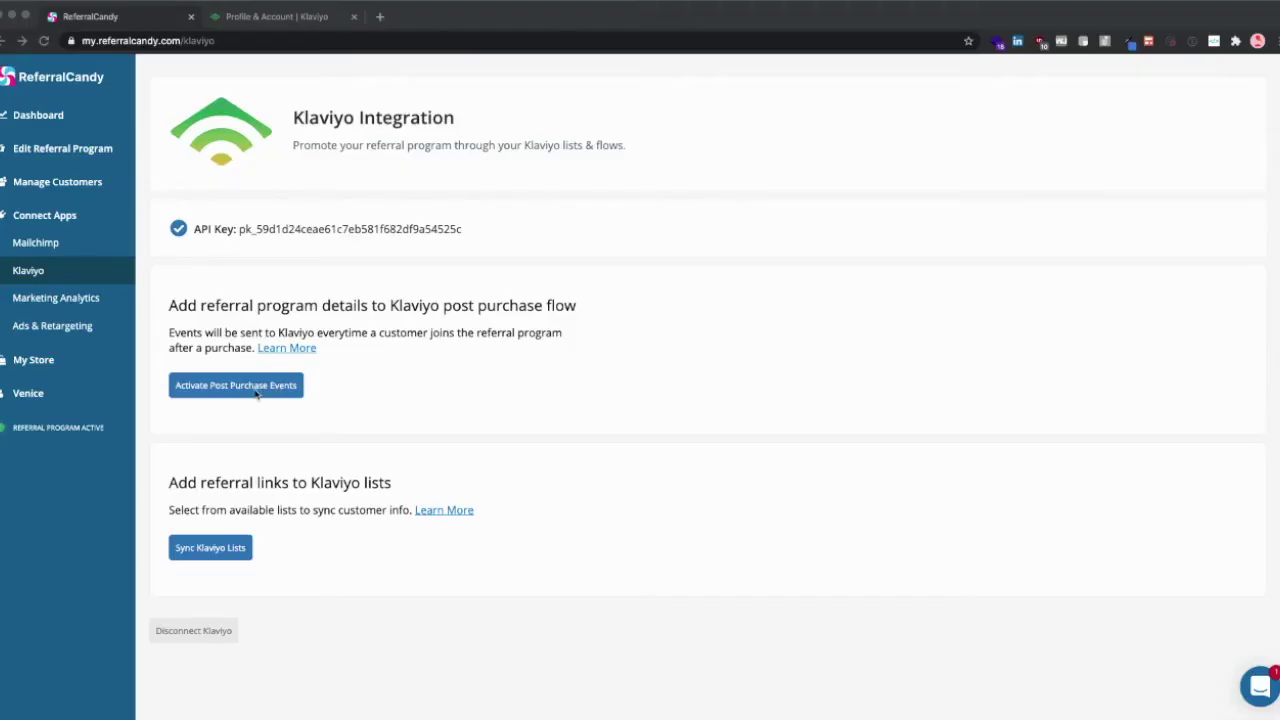
- Activate and confirm ReferralCandy's post-purchase events sync to Klaviyo
click(241, 390)
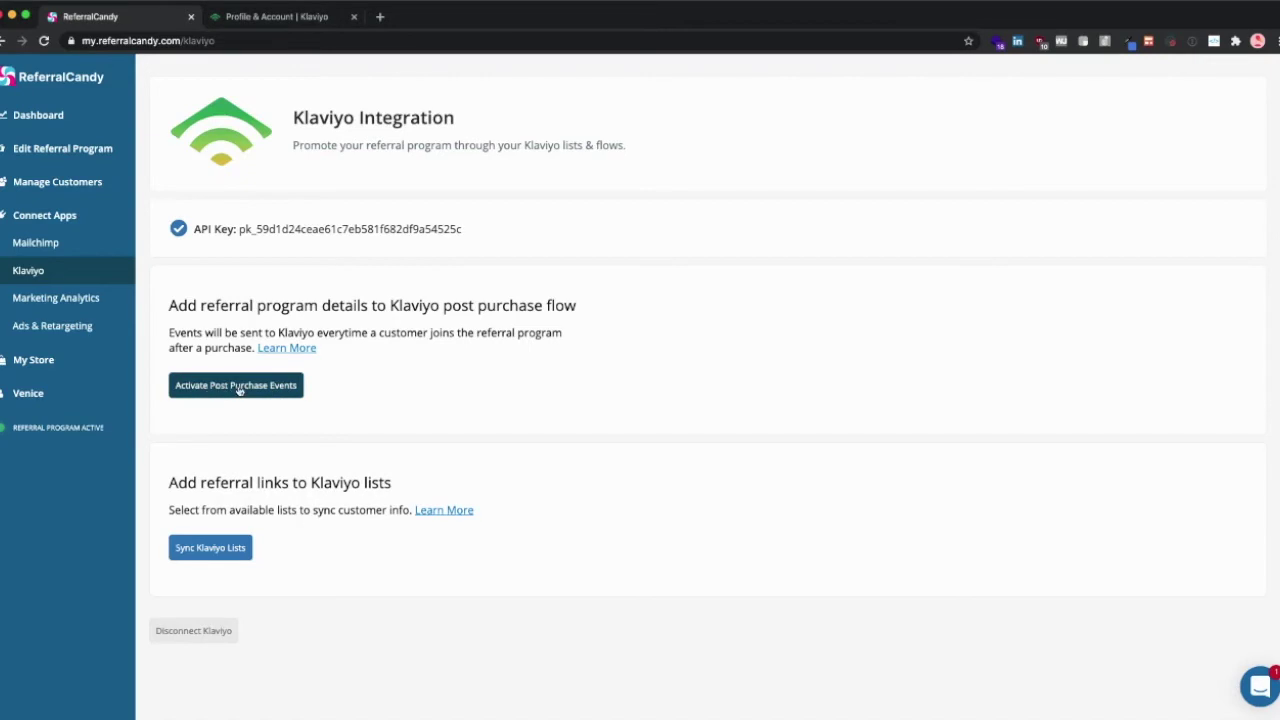
click(240, 391)
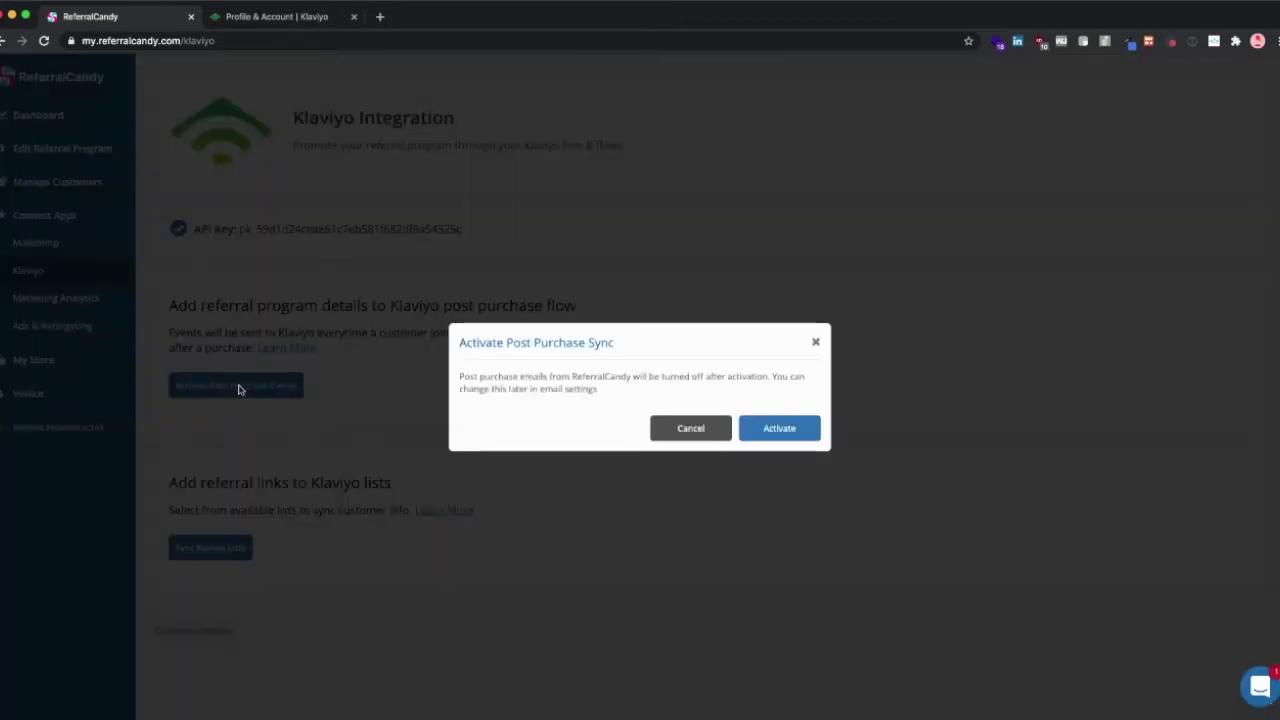
click(779, 428)
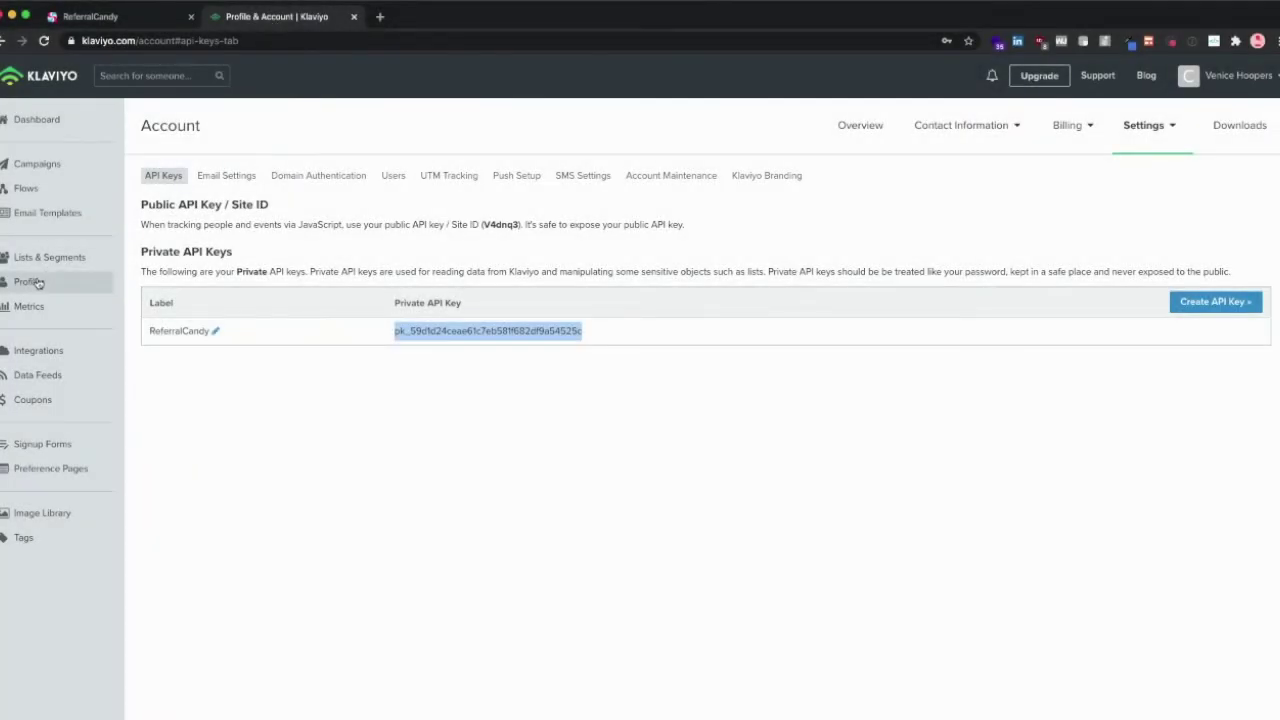
- Inspect the newest candybot test profile, then start the pre-built Customer Thank You flow
click(37, 283)
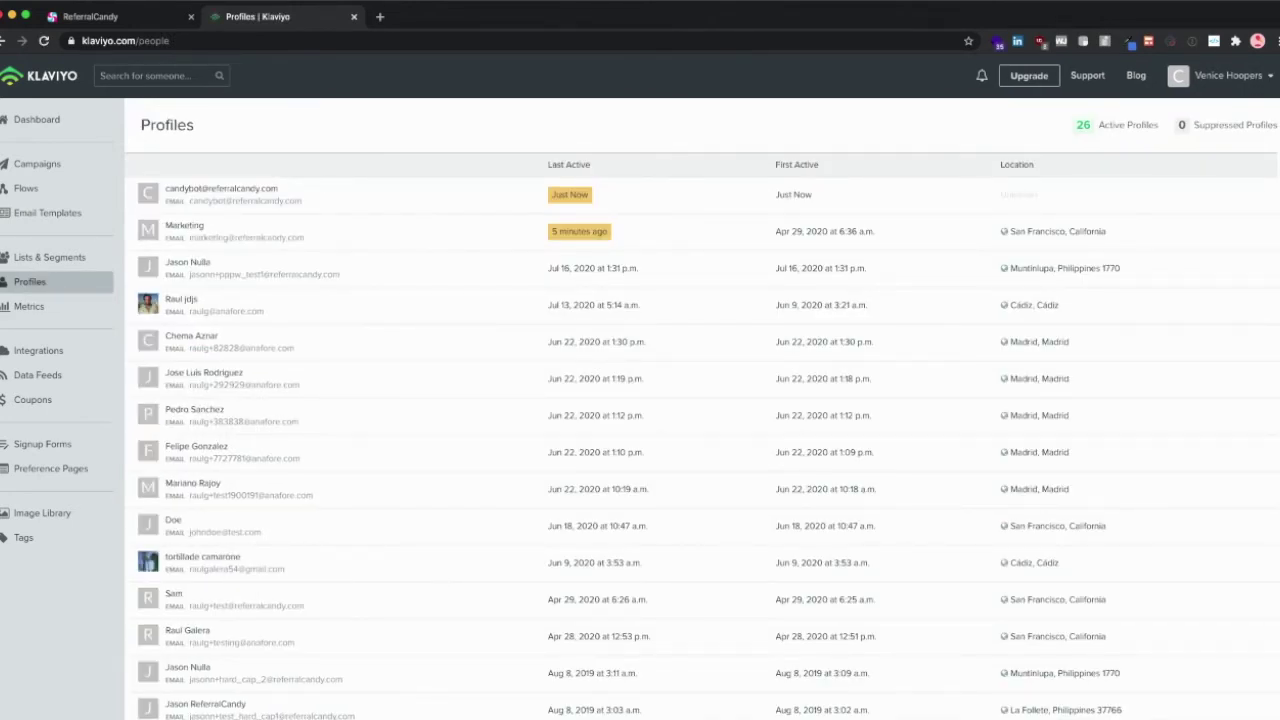
click(238, 190)
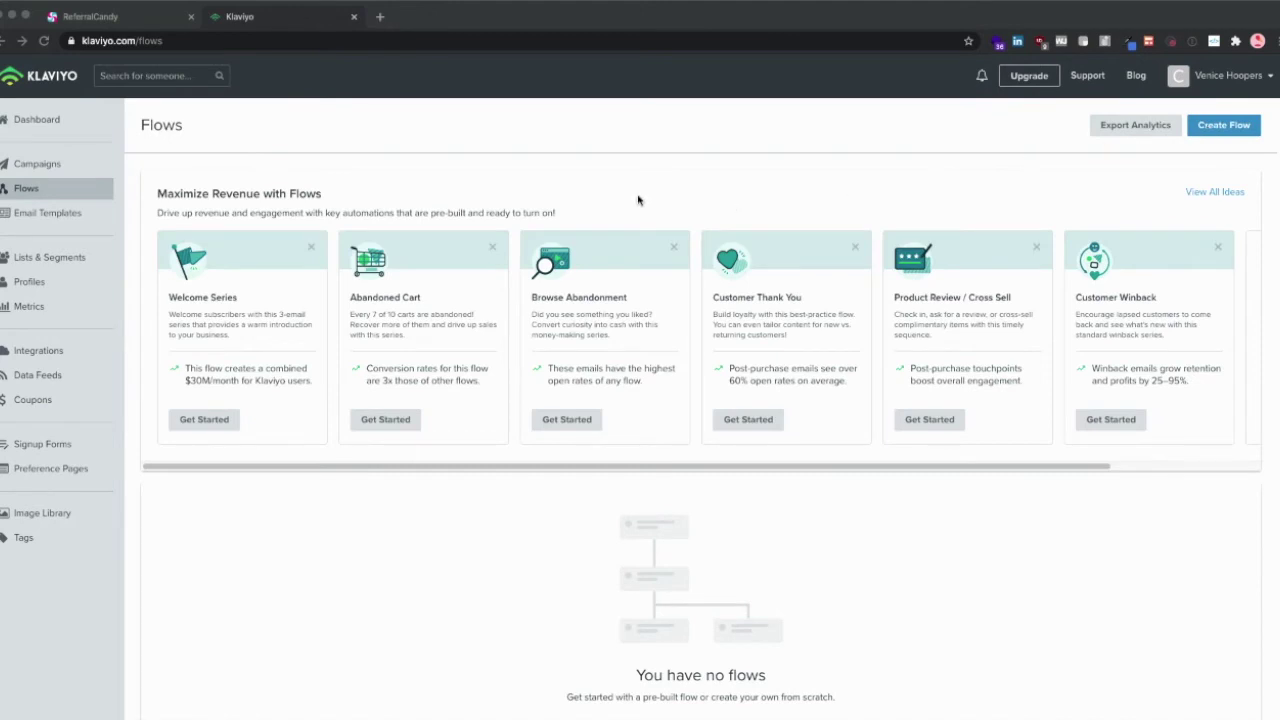
click(757, 422)
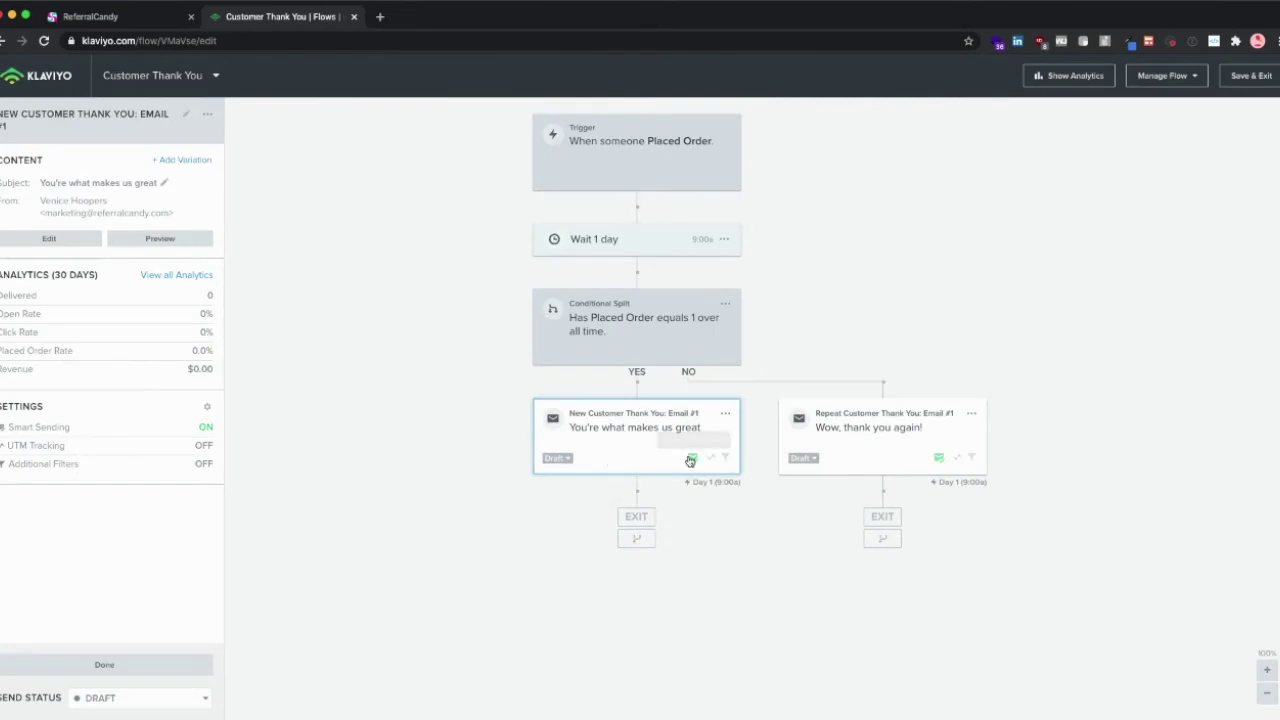
- Open the New Customer Thank You email's content and its thank-you text block for editing
click(725, 414)
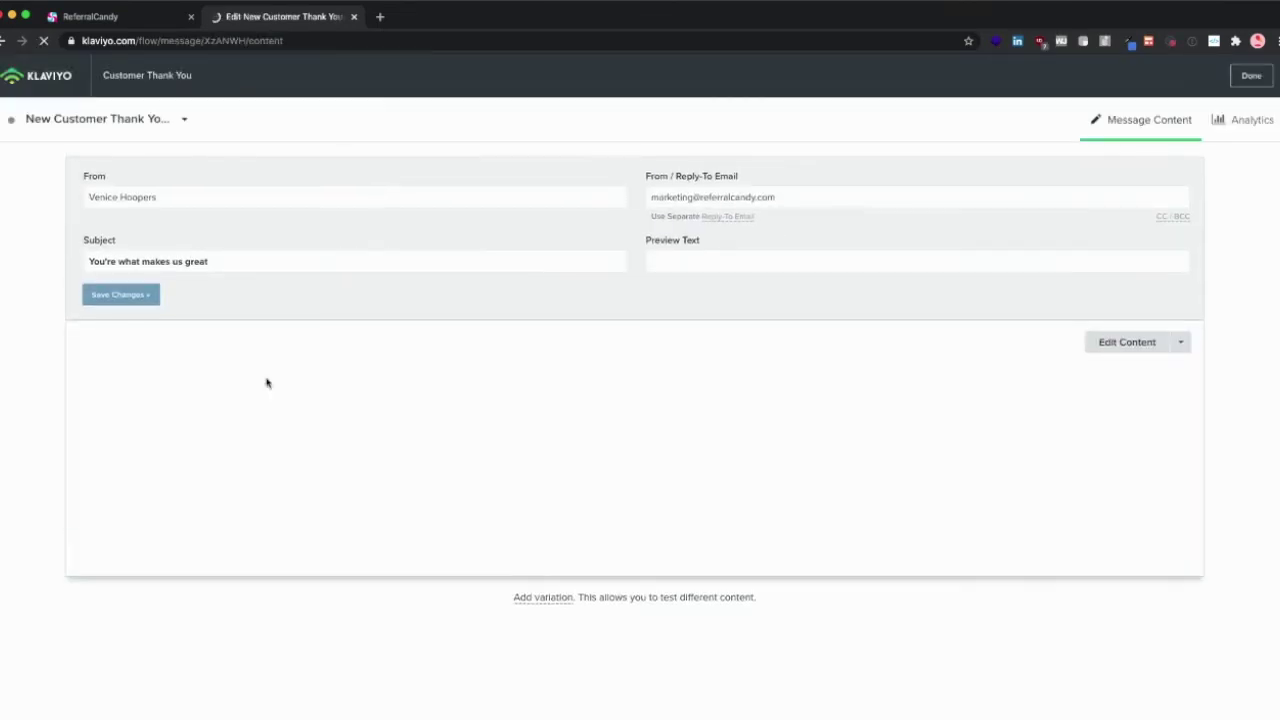
click(1127, 343)
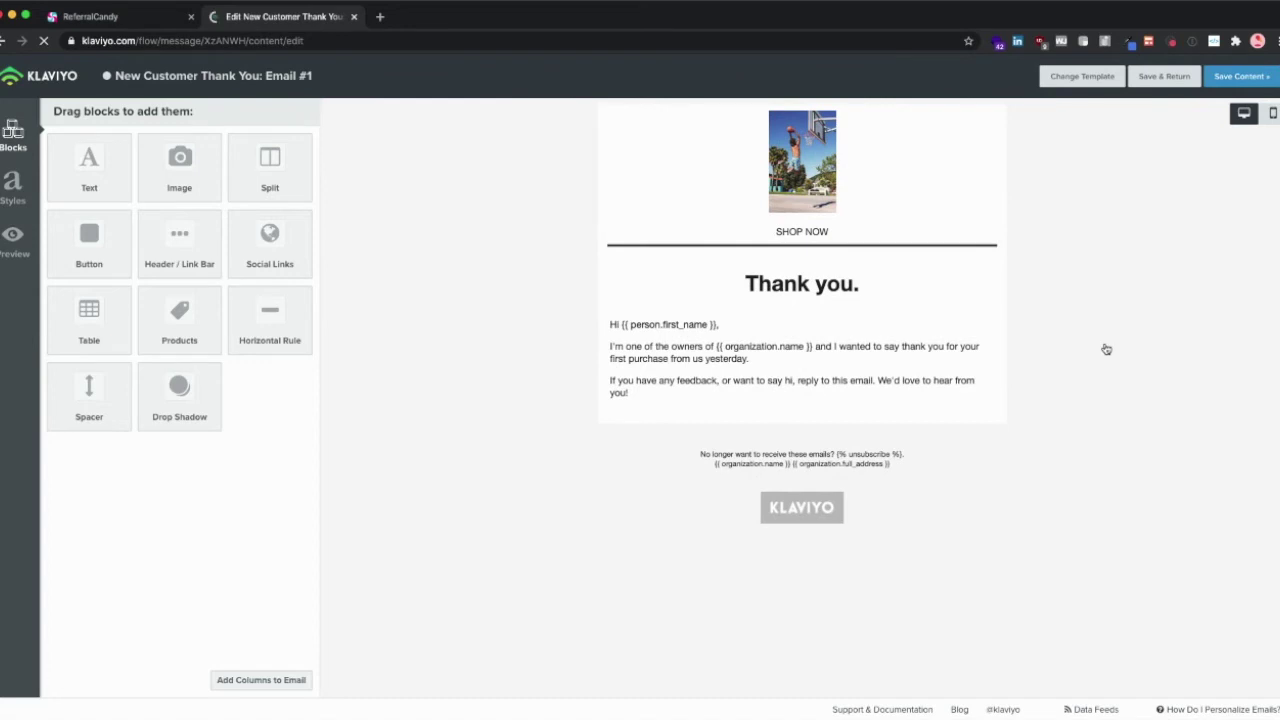
click(764, 369)
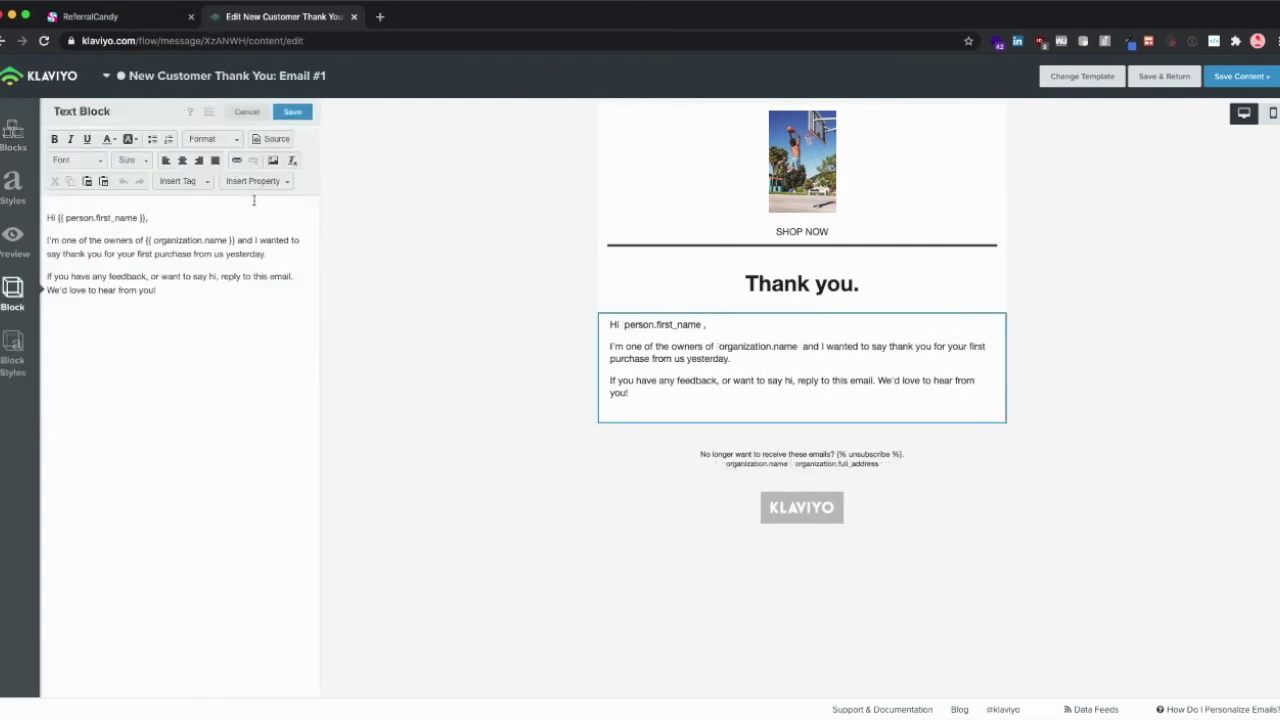
- Append a bold 'Refer a friend and get rewarded!' line, followed by blank lines, to the email body
click(162, 289)
key(Return)
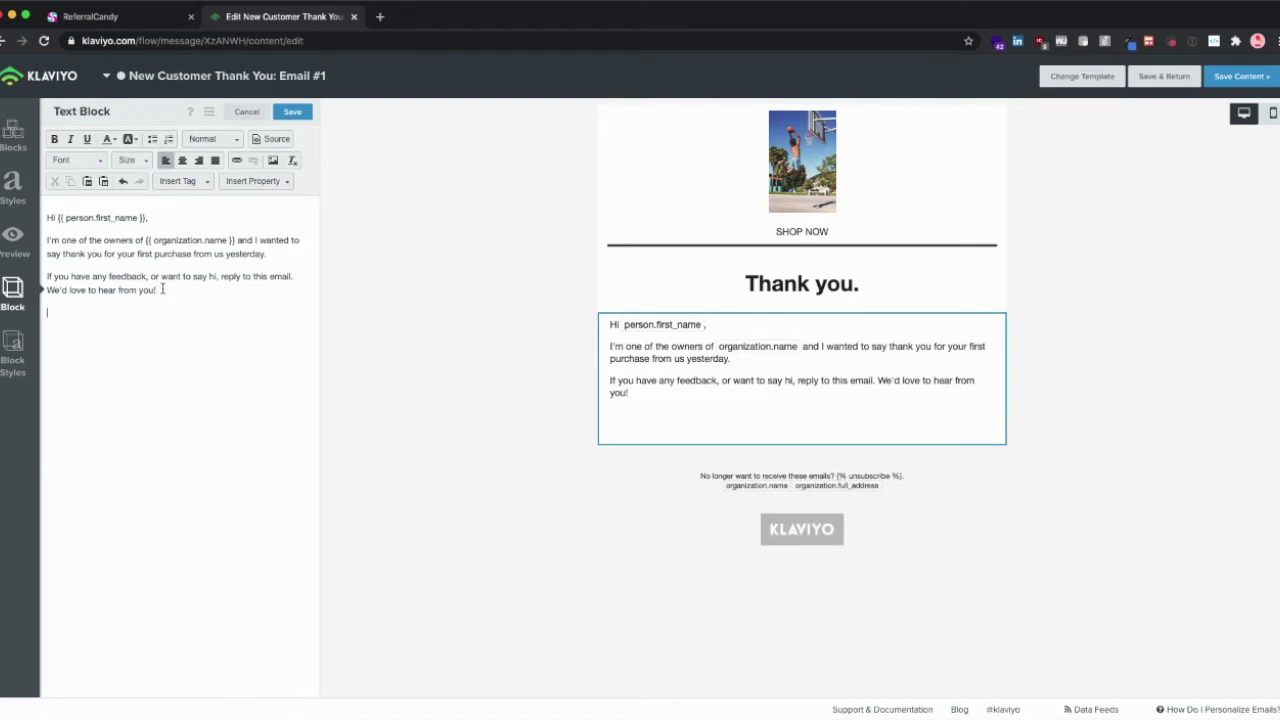
text(Ref)
text(er a g)
key(BackSpace)
text(frien)
text(d and get re)
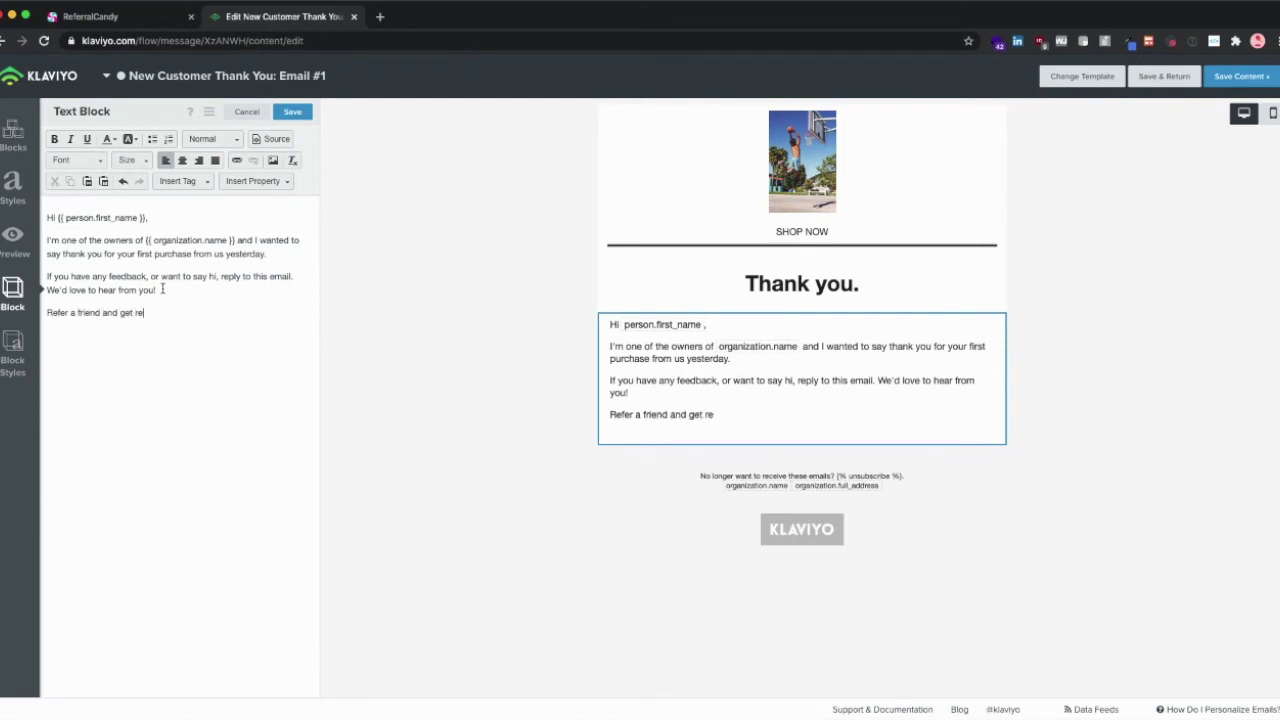
text(warded!)
key(shift+Home)
key(ctrl+b)
key(End)
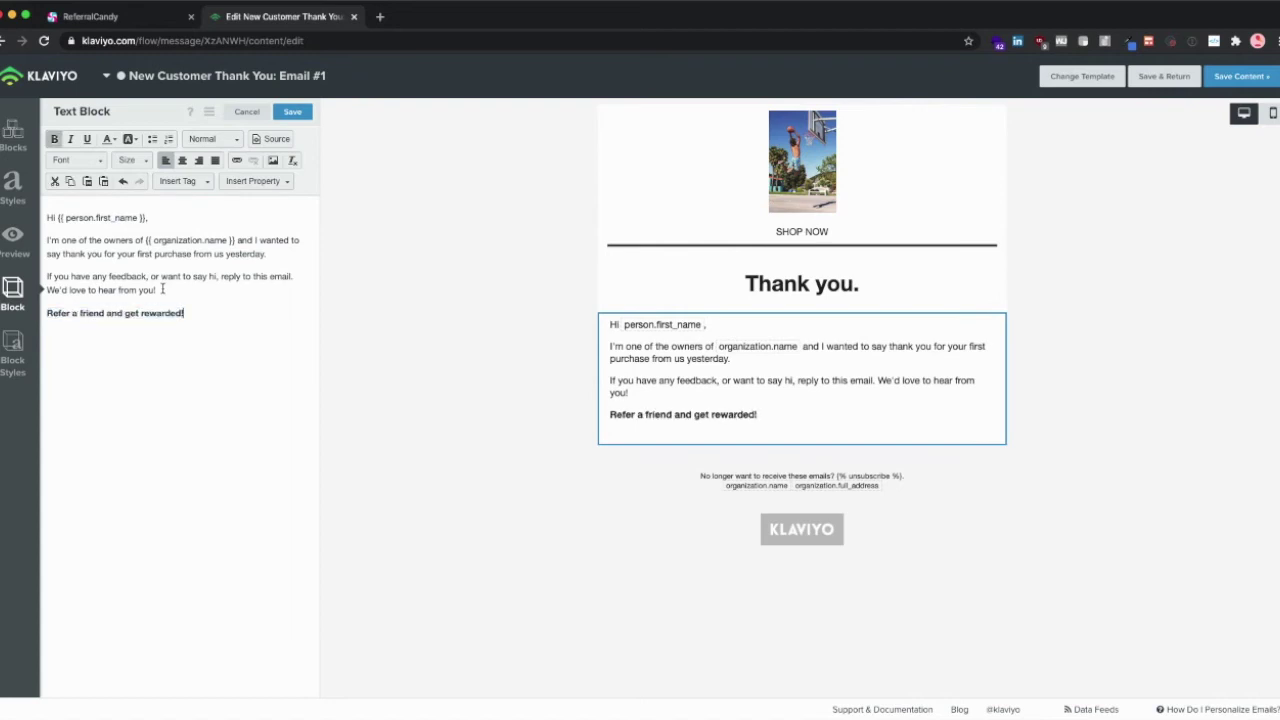
key(Return)
key(Return)
- Add a button reading 'Get Referral Link' below the referral text and save it
click(292, 111)
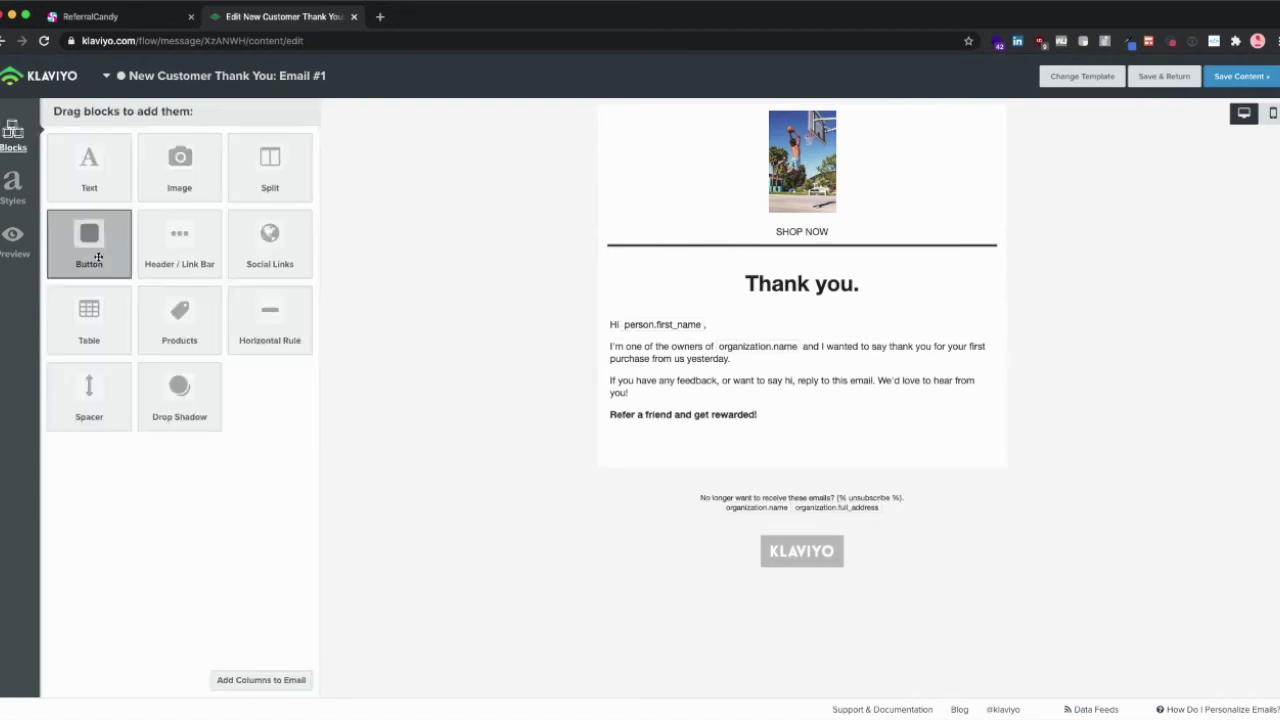
mouse_move(96, 256)
mouse_down()
mouse_move(204, 262)
mouse_move(817, 416)
mouse_up()
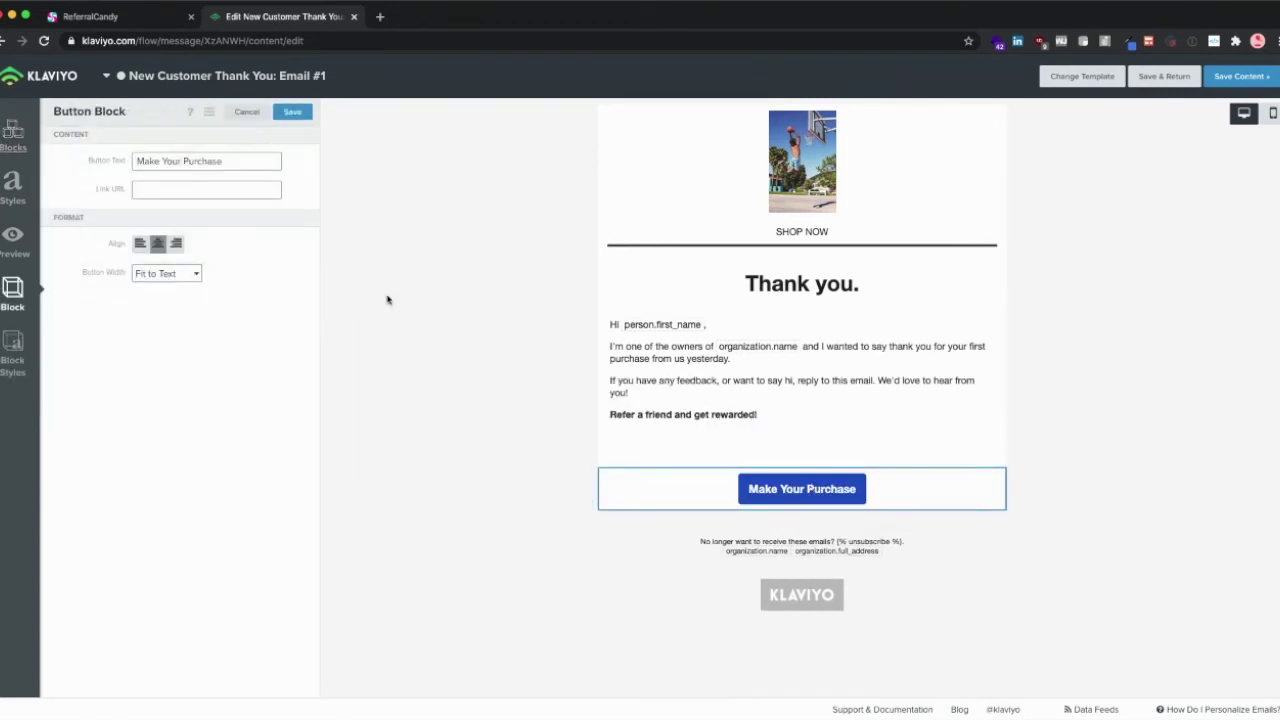
triple_click(182, 160)
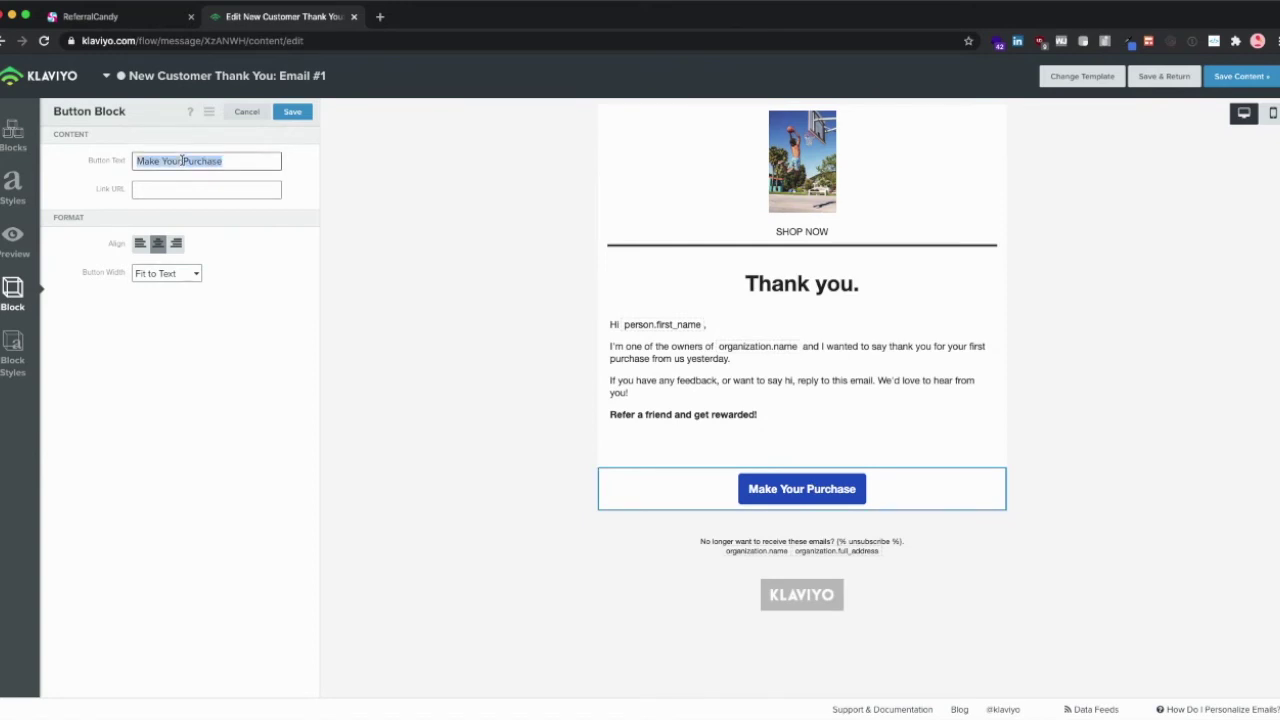
text(Get)
text(Referral Link)
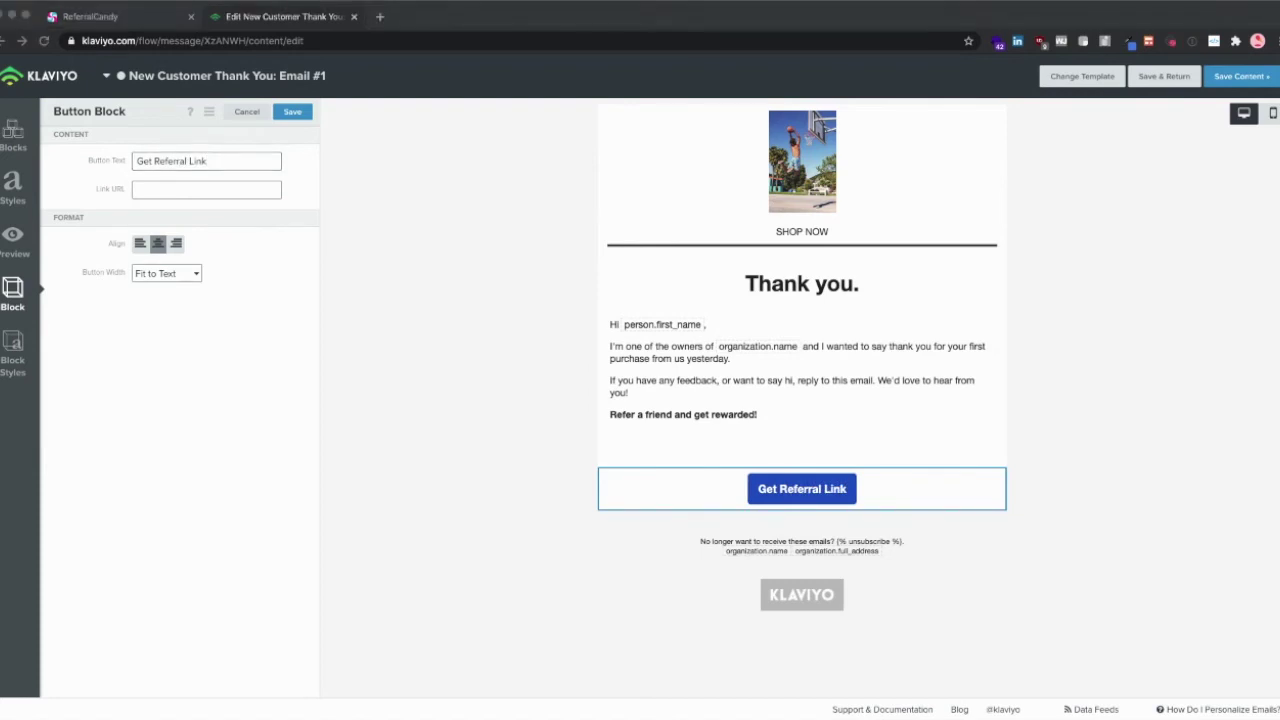
click(181, 193)
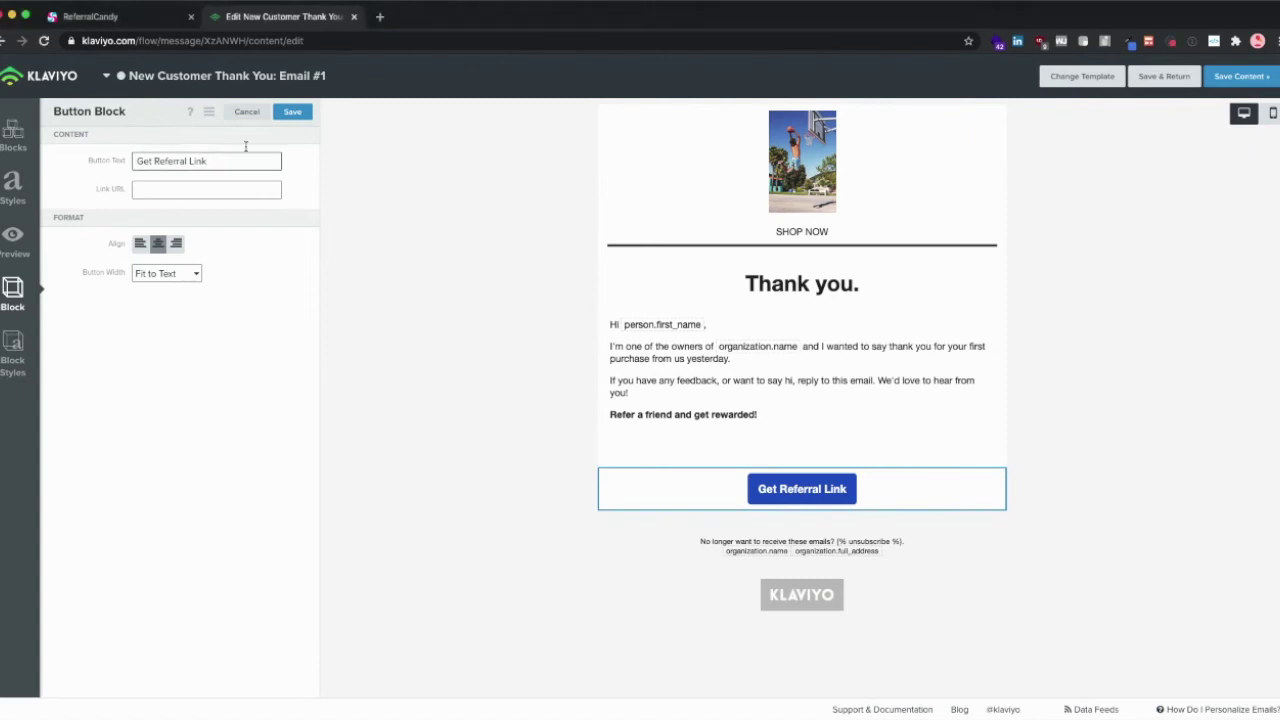
click(292, 111)
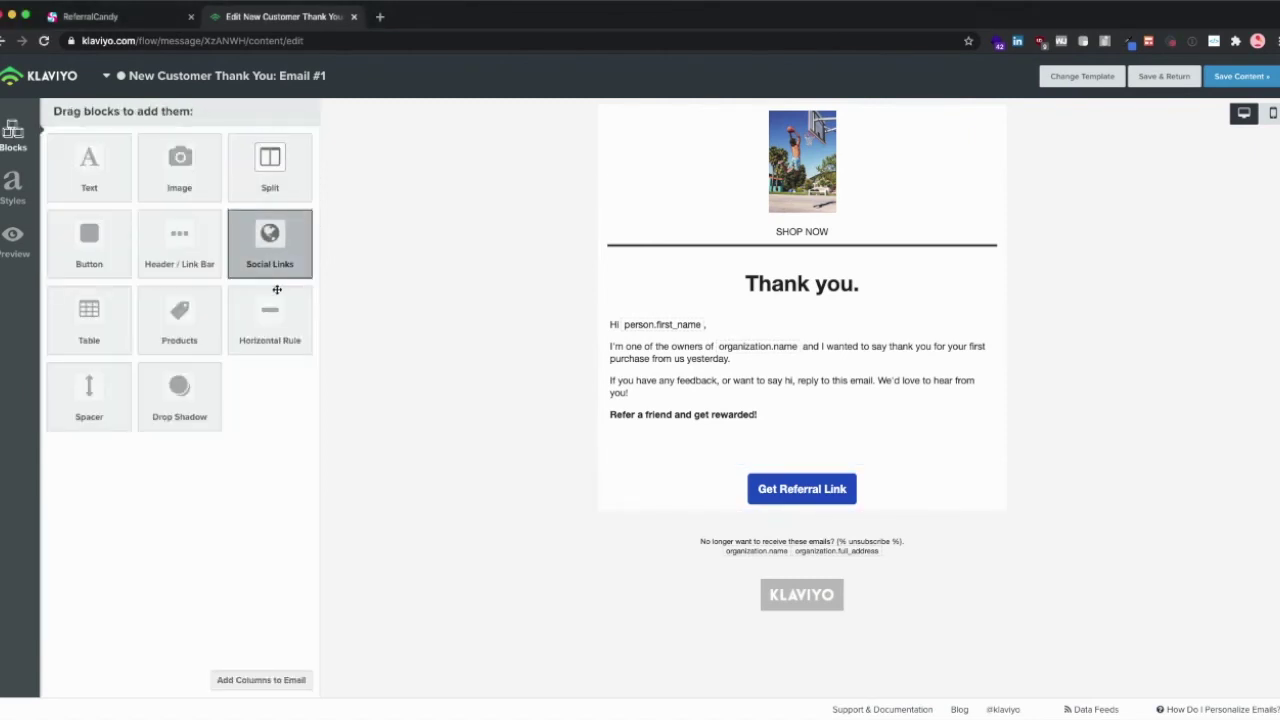
click(753, 359)
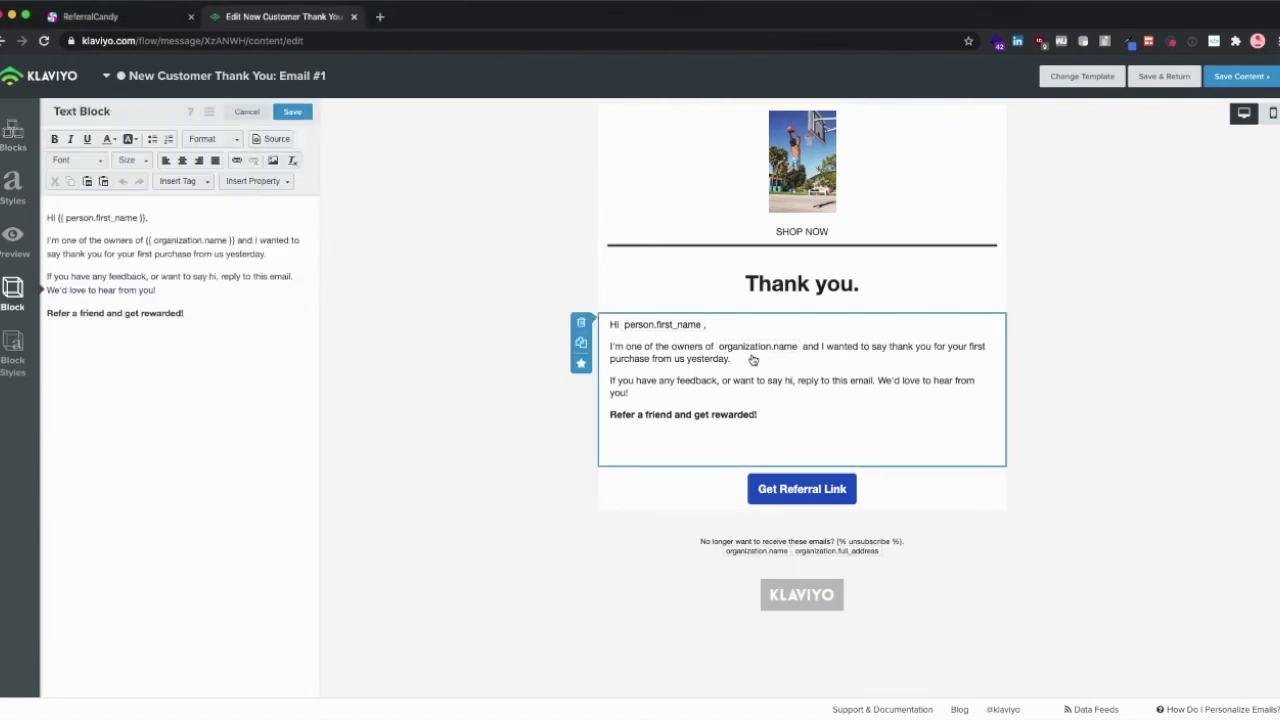
- Insert the Referral Portal Link property into the text block, then cut it back out
click(197, 329)
click(254, 181)
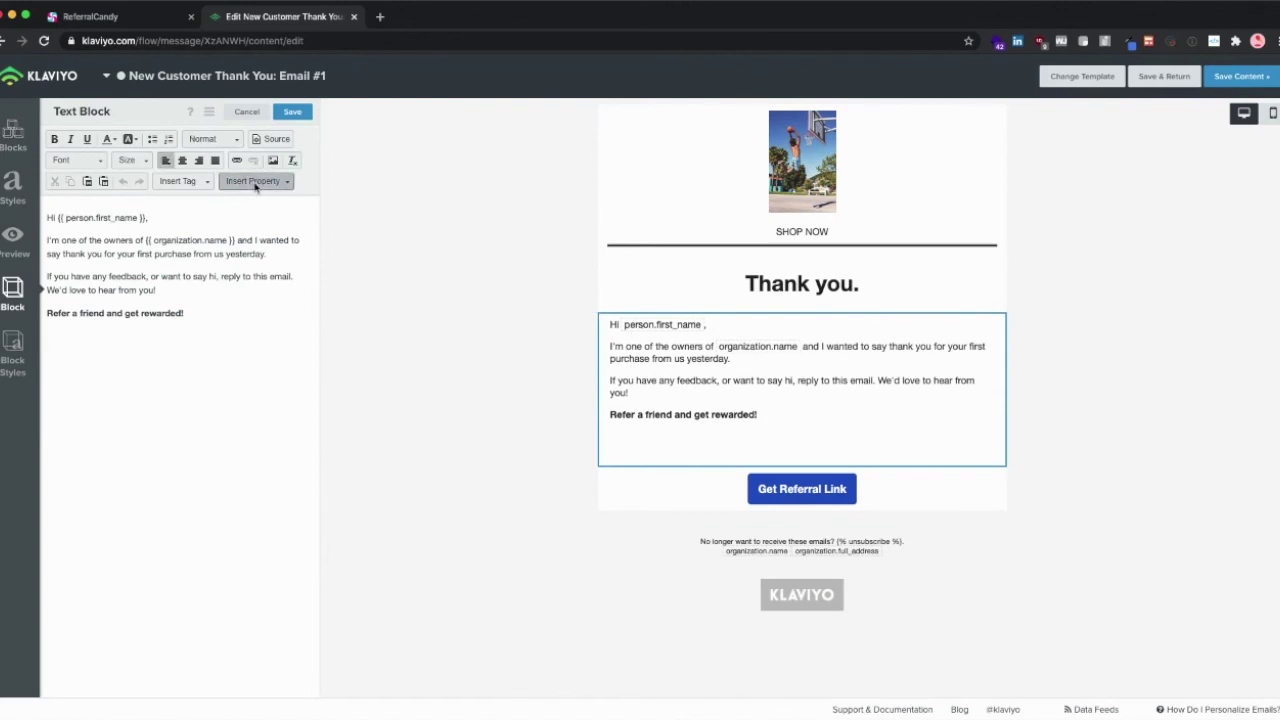
scroll(270, 235, down, 5)
scroll(274, 240, down, 3)
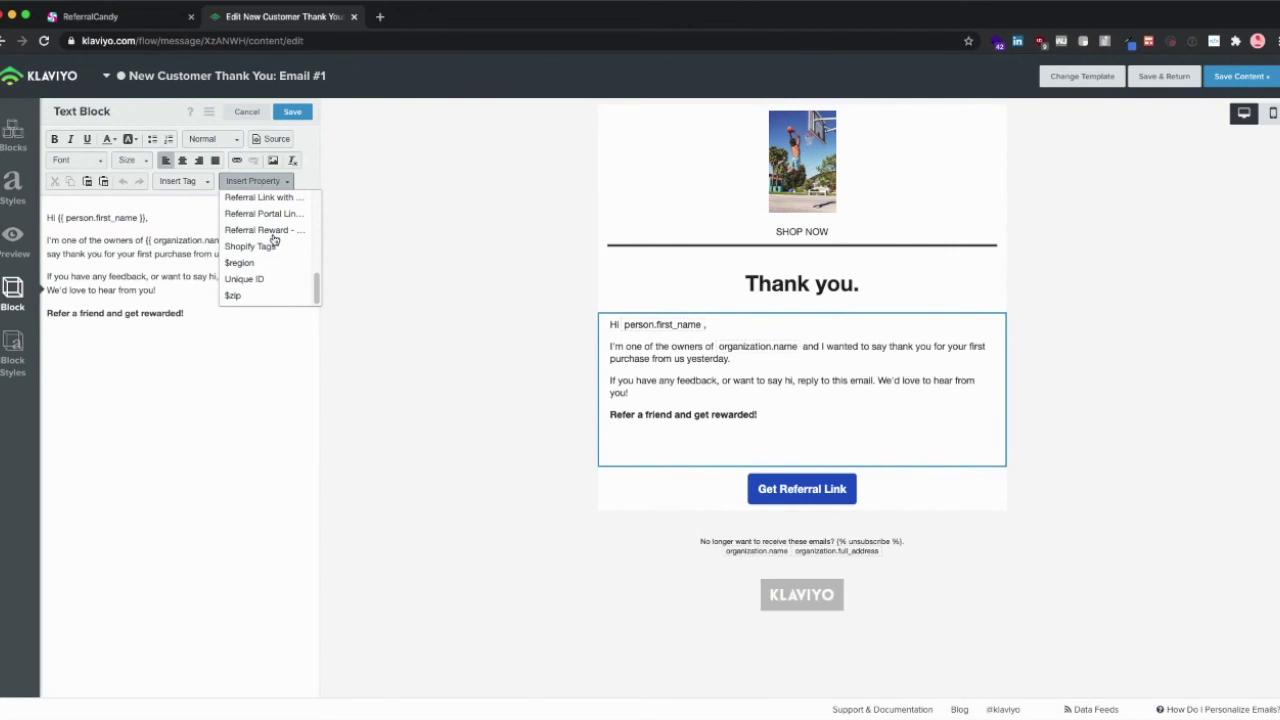
scroll(274, 240, down, 1)
click(284, 236)
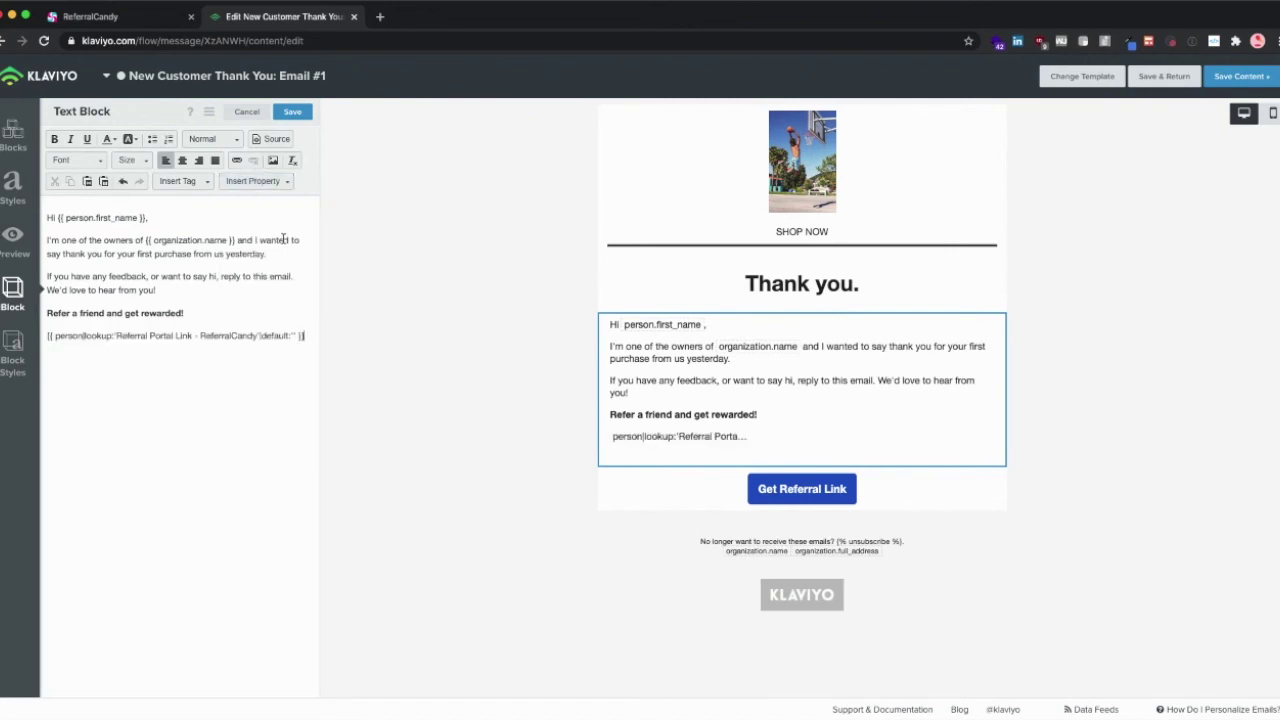
triple_click(200, 338)
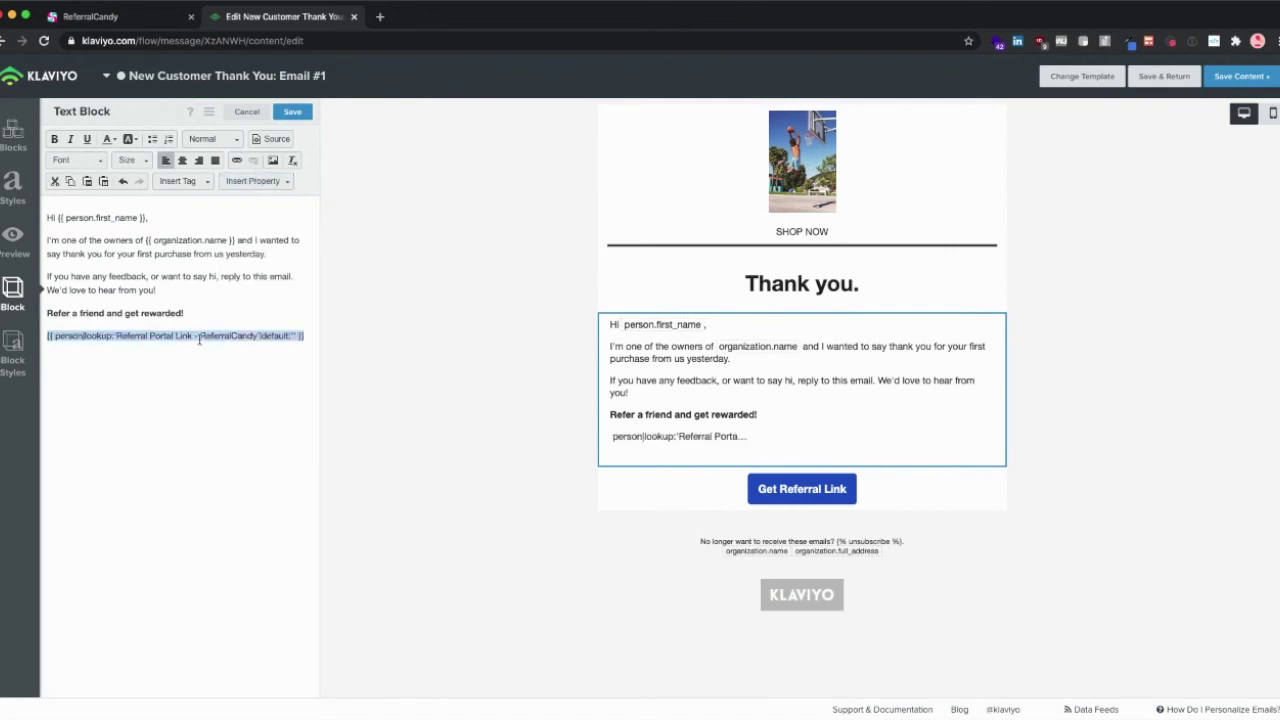
key(BackSpace)
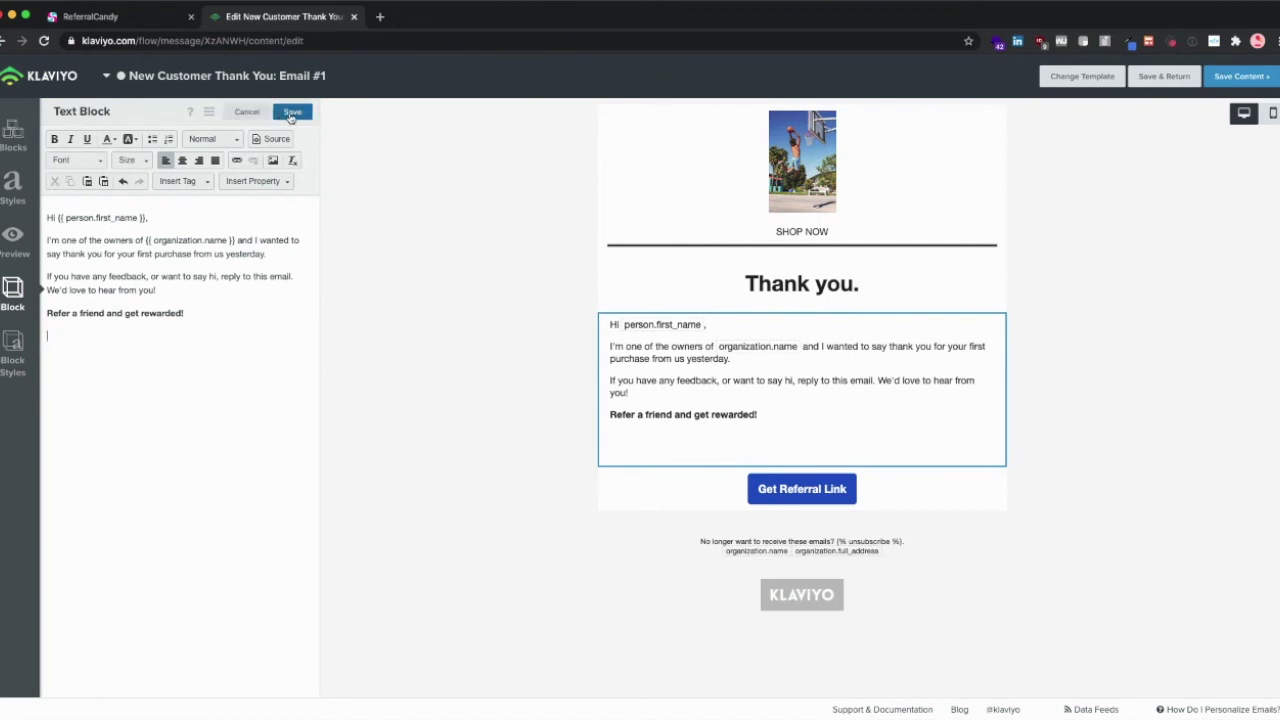
click(292, 113)
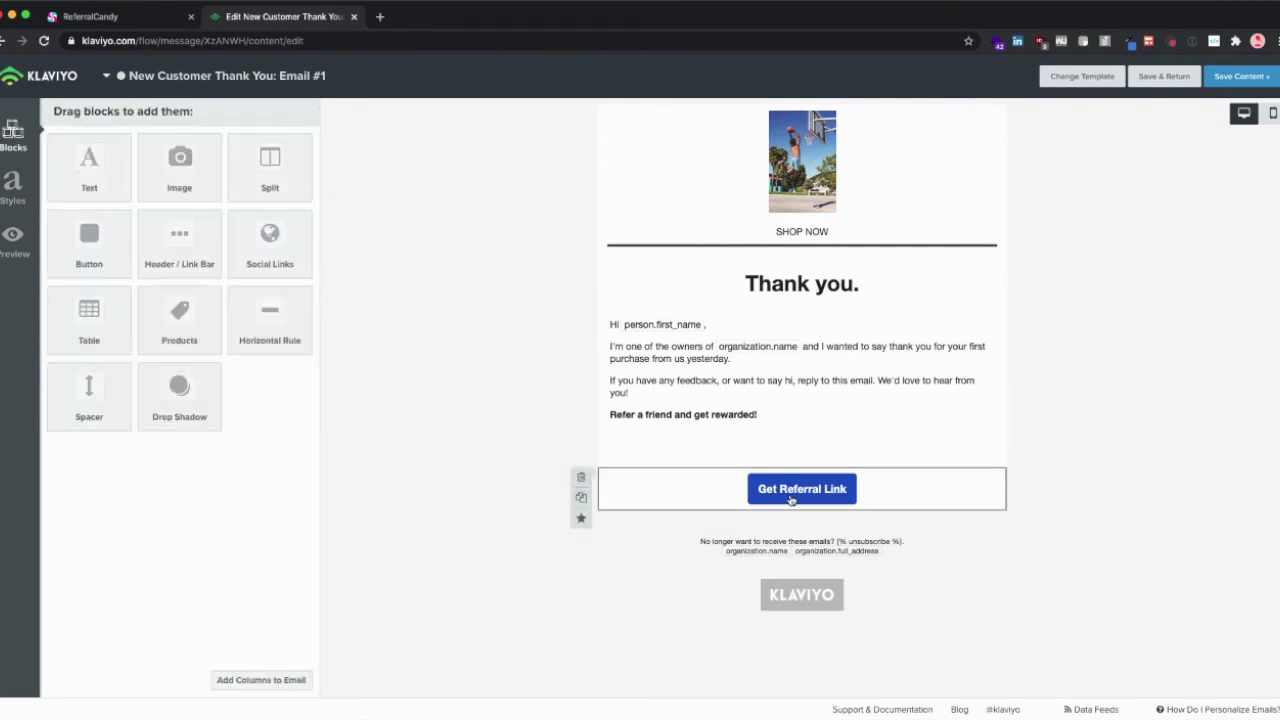
- Paste the Referral Portal Link tag as the Get Referral Link button's URL and save
click(763, 491)
click(203, 190)
key(ctrl+v)
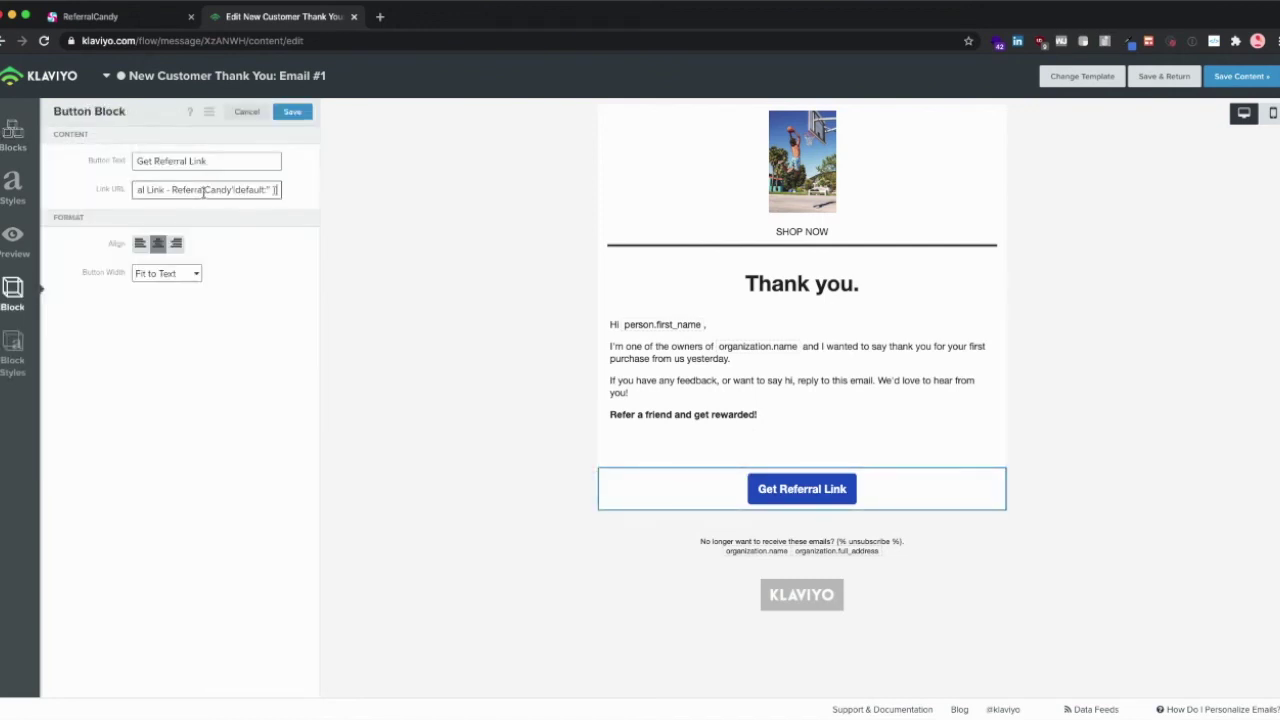
click(292, 116)
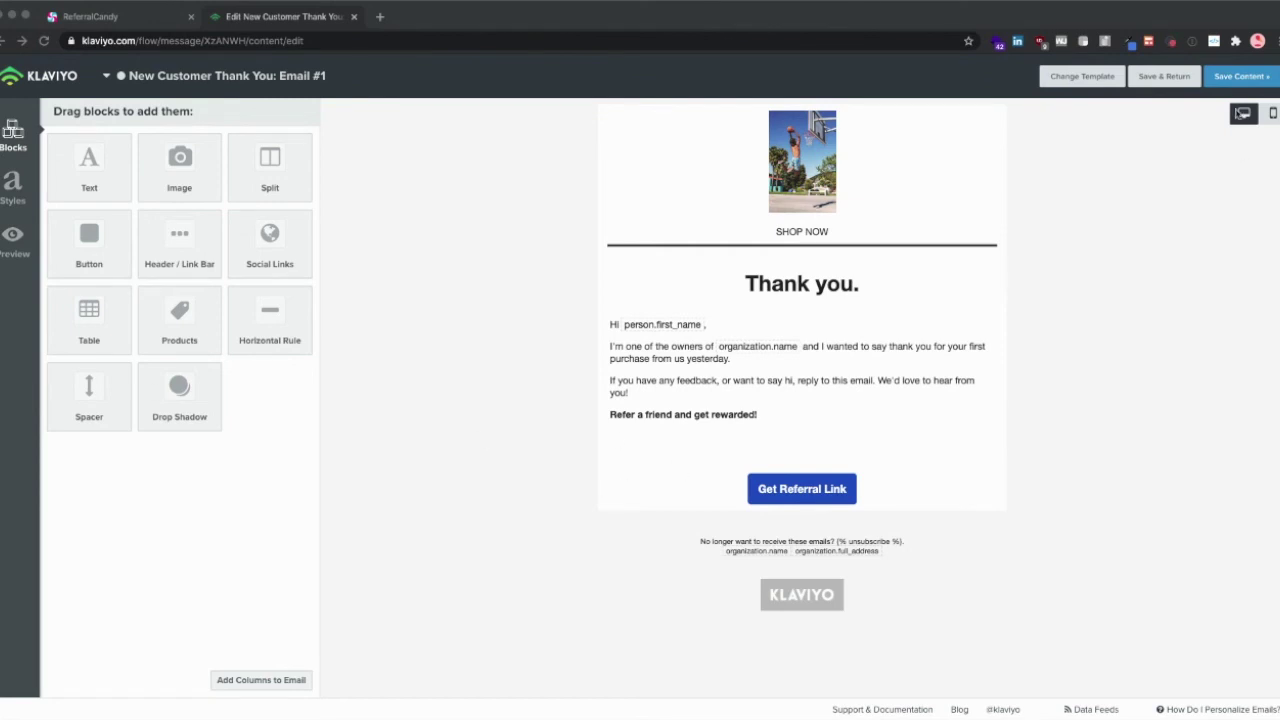
- Save the thank-you email content and return to the Customer Thank You flow
click(1240, 78)
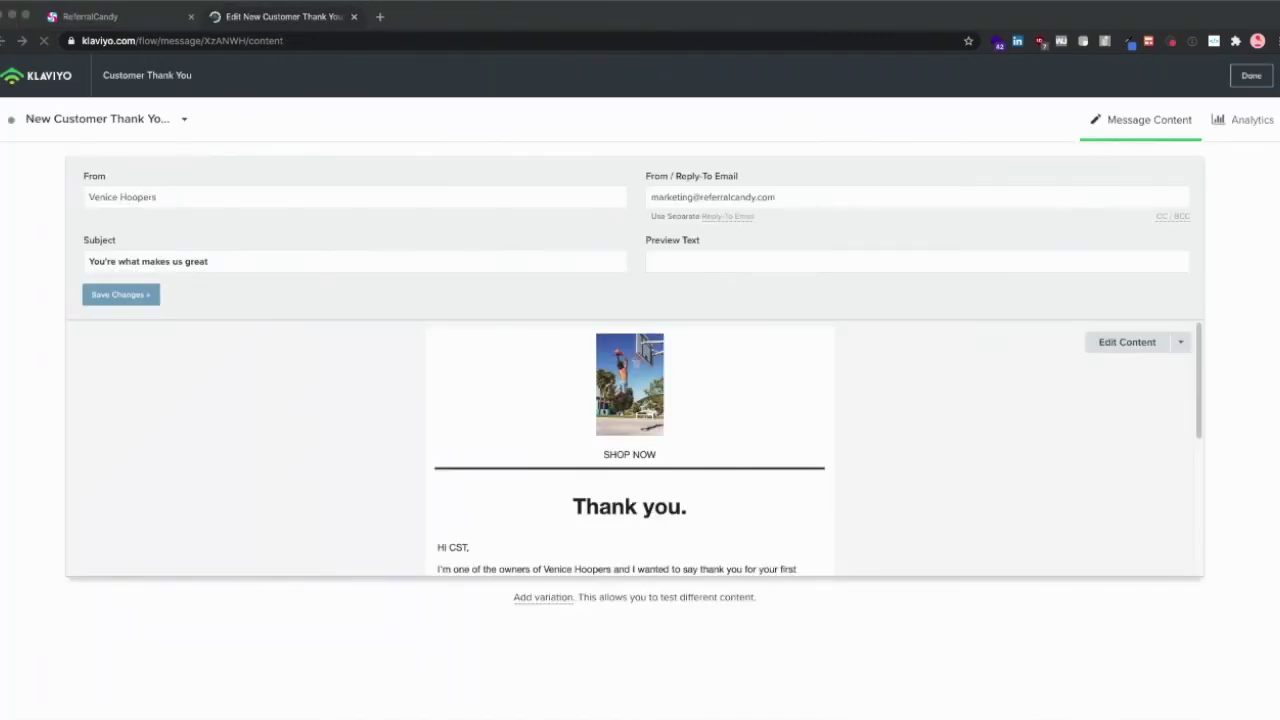
click(1251, 80)
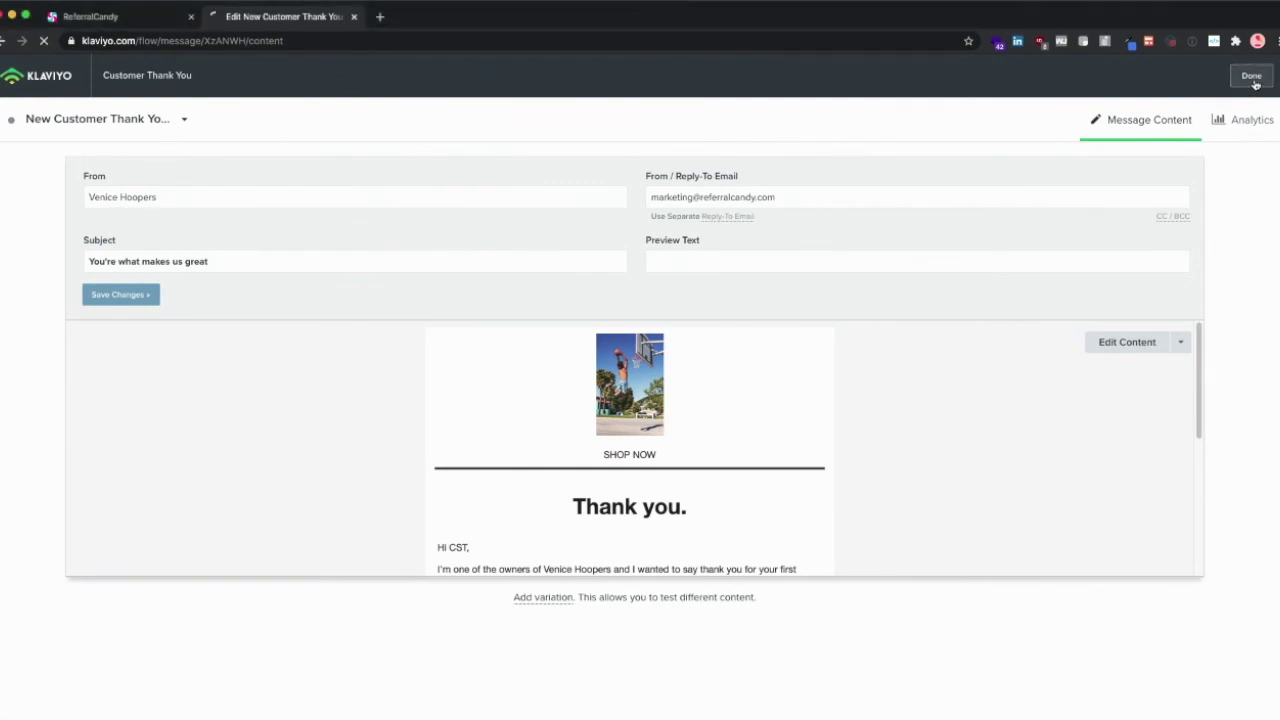